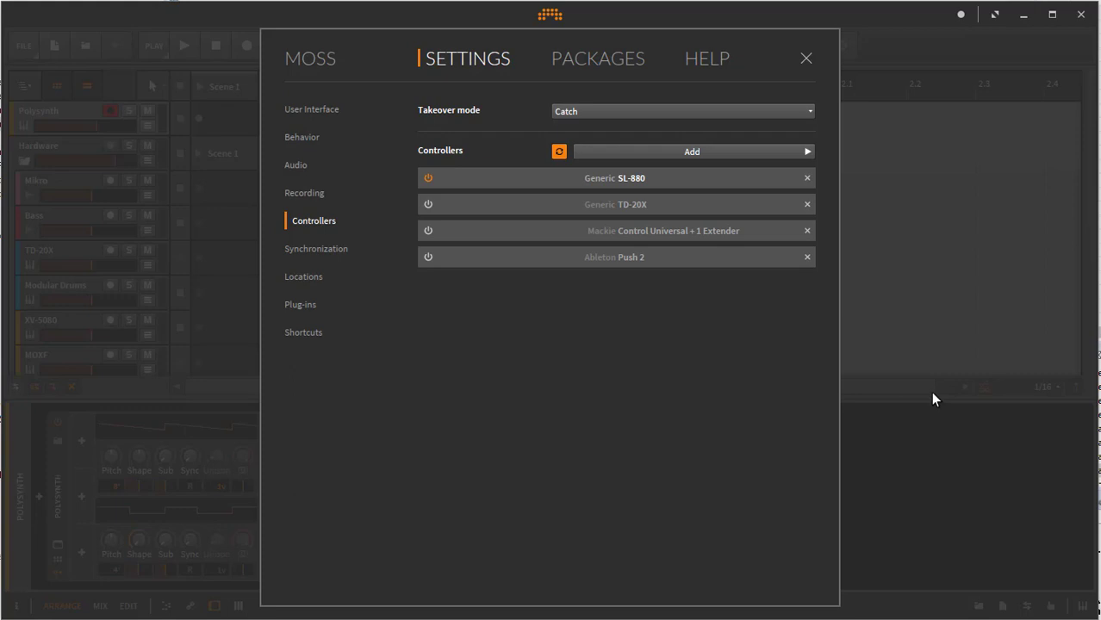
# Step: Add a Generic > Flexi controller with KOMPLETE KONTROL - 1 as its MIDI input and output
pyautogui.click(808, 152)
pyautogui.moveTo(927, 156)
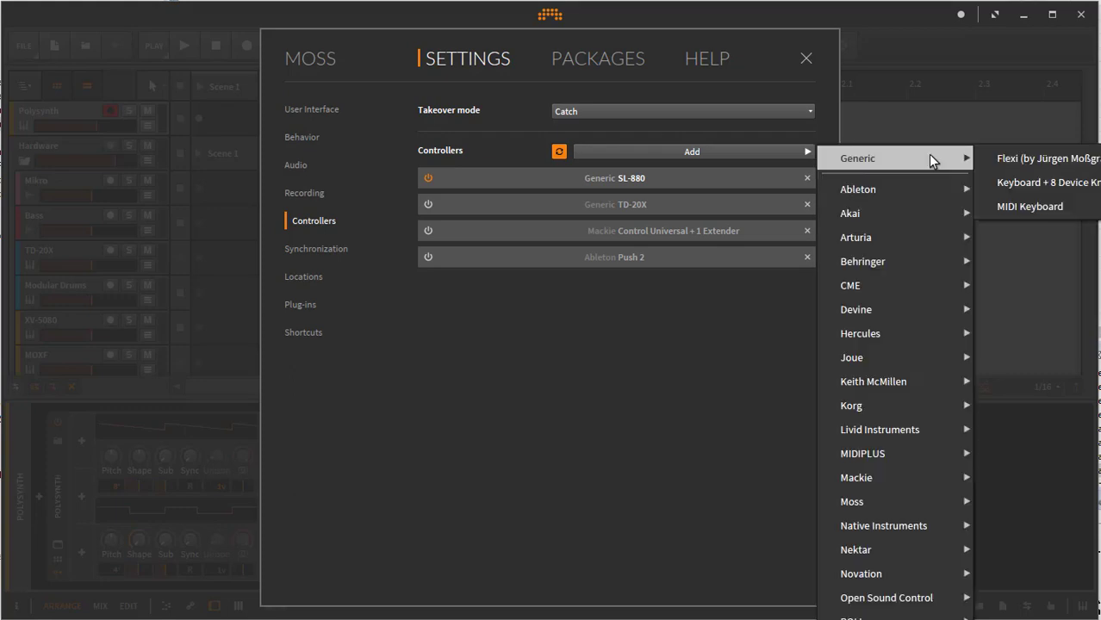
pyautogui.click(1012, 159)
pyautogui.click(752, 307)
pyautogui.click(749, 293)
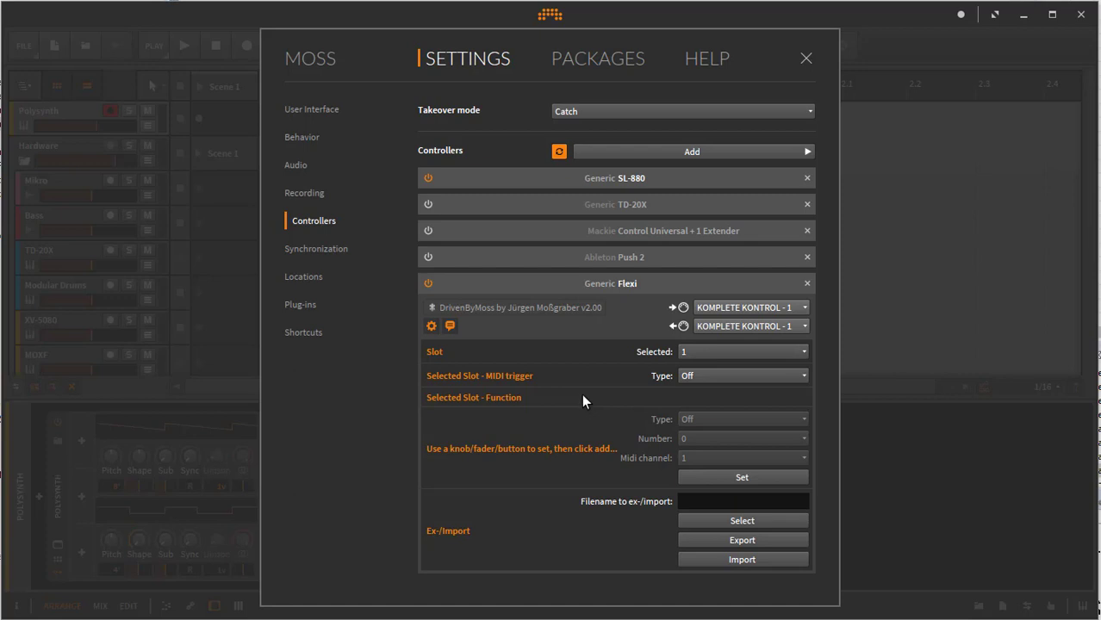
pyautogui.click(725, 360)
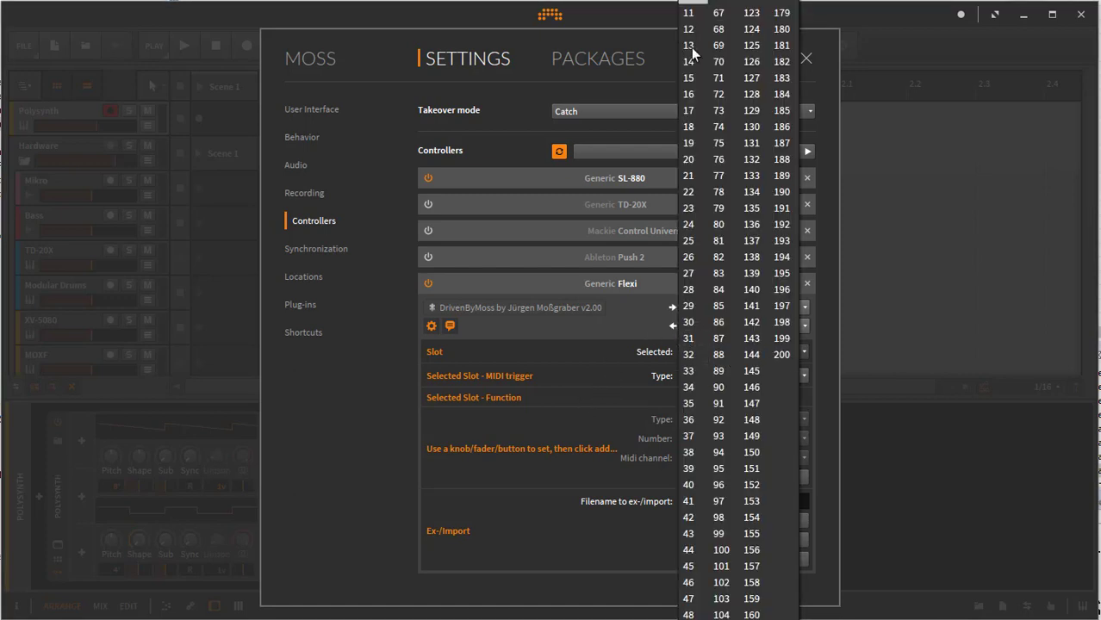
pyautogui.click(585, 353)
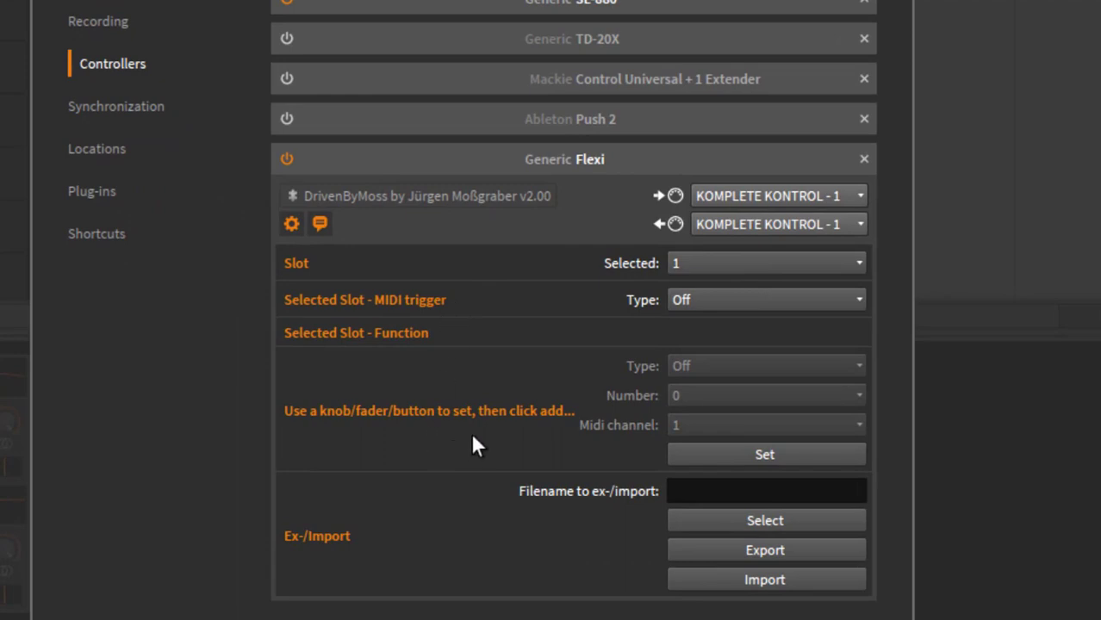
pyautogui.click(795, 489)
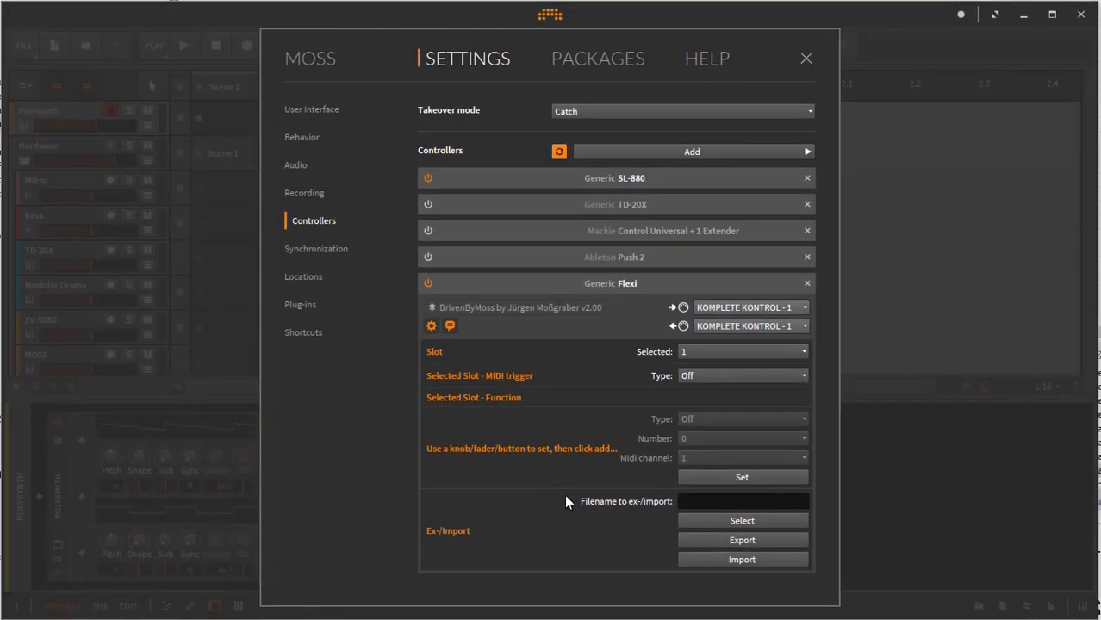
# Step: Rename the ex-/import file from Modes.properties to Test.properties and export the Flexi configuration to it
pyautogui.click(718, 521)
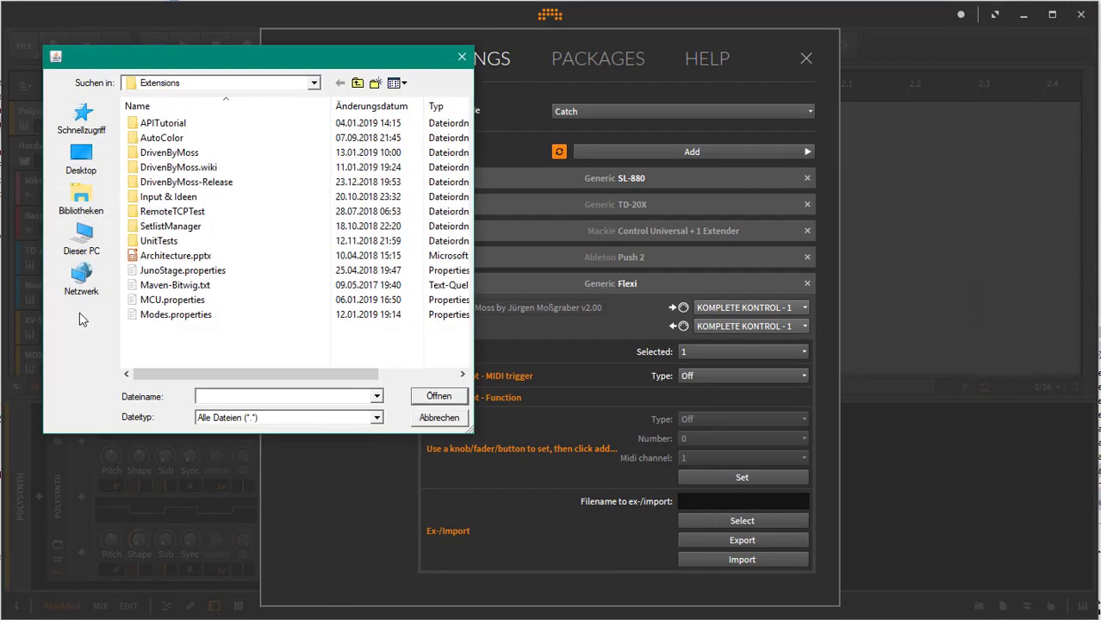
pyautogui.click(172, 314)
pyautogui.doubleClick(300, 397)
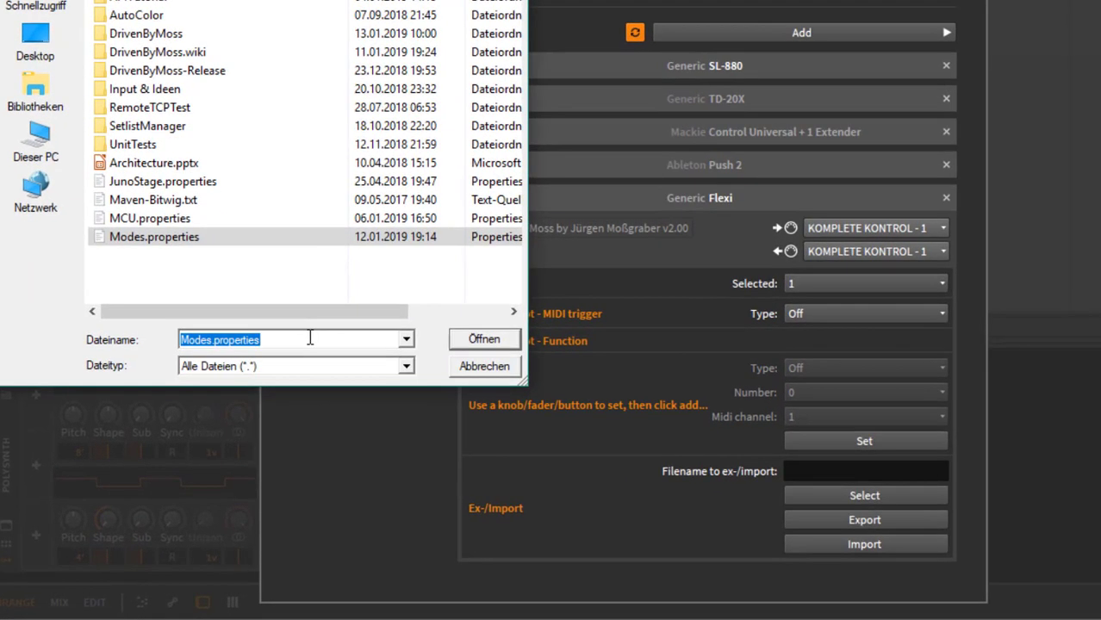
pyautogui.hotkey('ctrl', 'shift', 'Left')
pyautogui.hotkey('shift', 'Left')
pyautogui.write('Test')
pyautogui.click(487, 341)
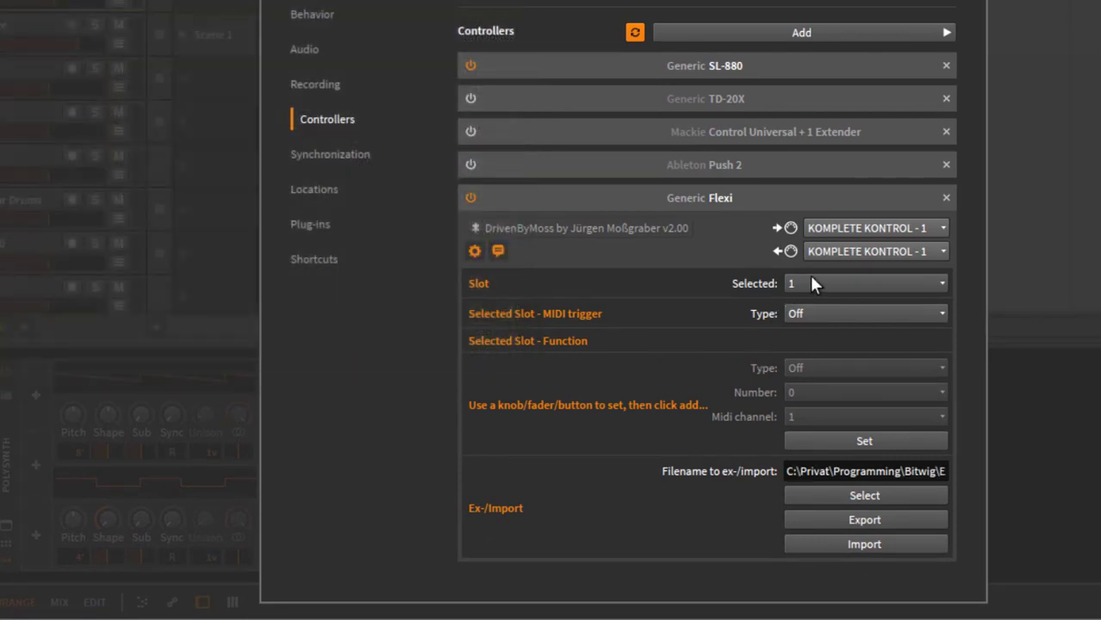
pyautogui.click(910, 520)
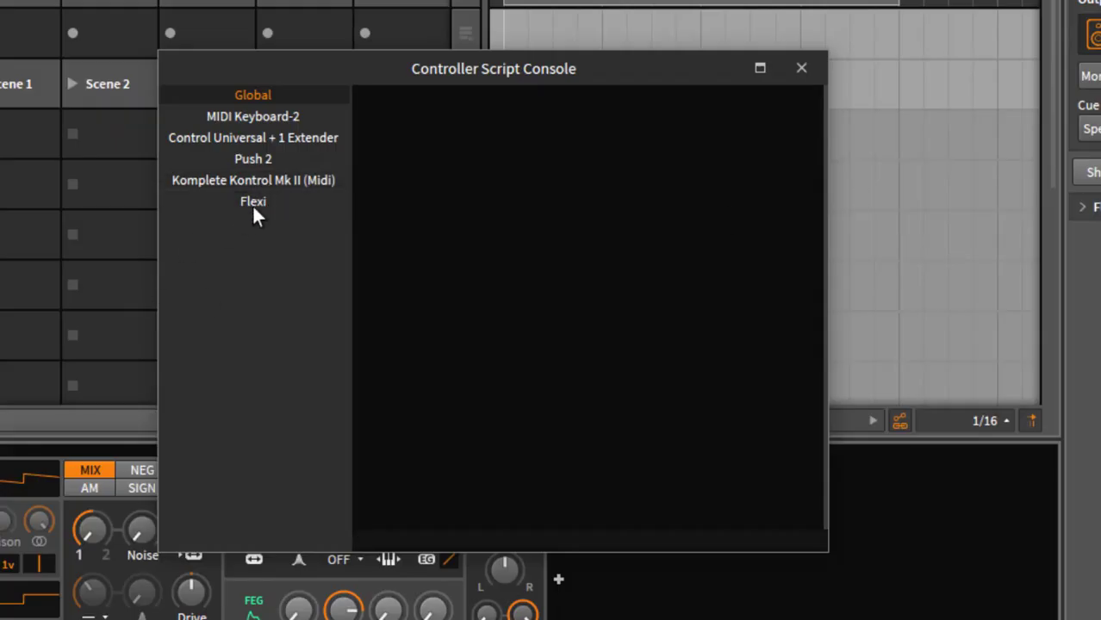
pyautogui.click(254, 203)
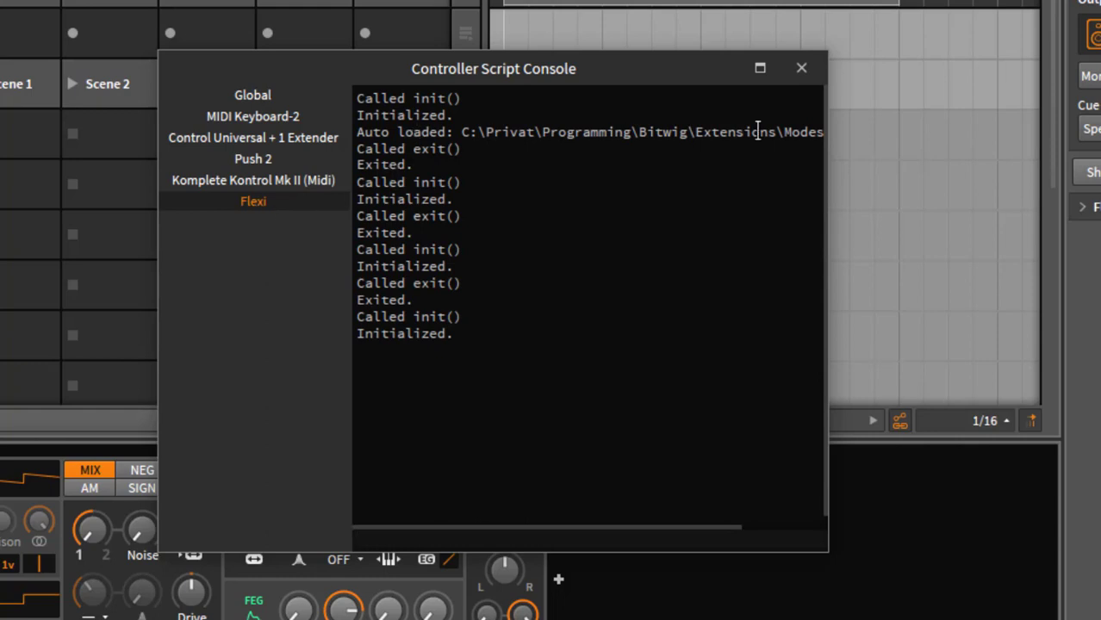
pyautogui.moveTo(829, 177); pyautogui.dragTo(972, 180)
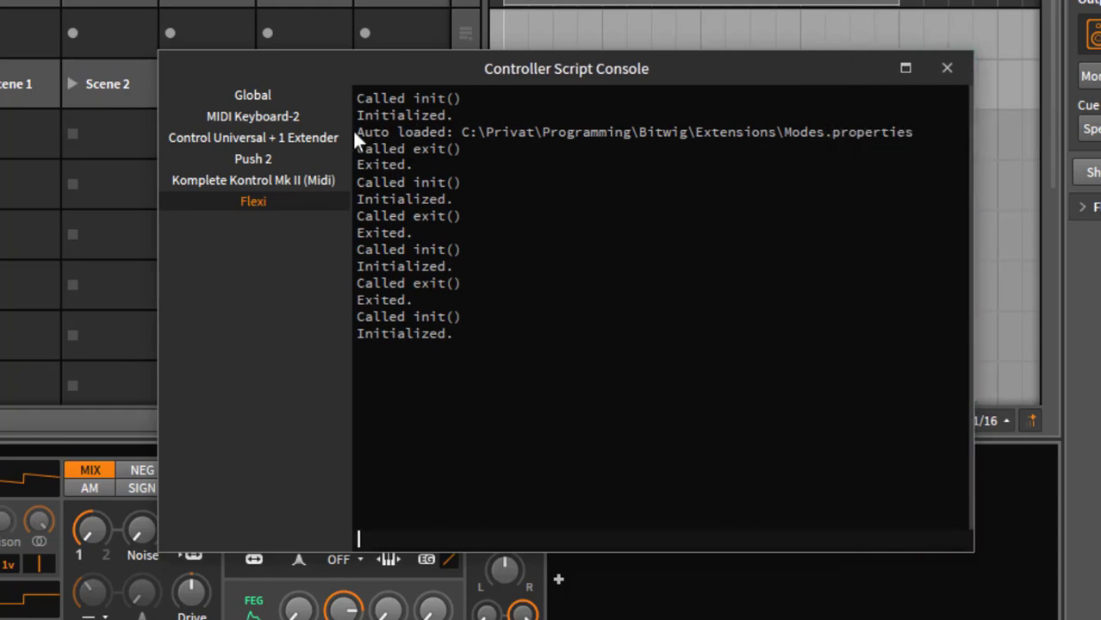
pyautogui.moveTo(357, 132); pyautogui.dragTo(838, 144)
pyautogui.click(838, 144)
pyautogui.click(949, 69)
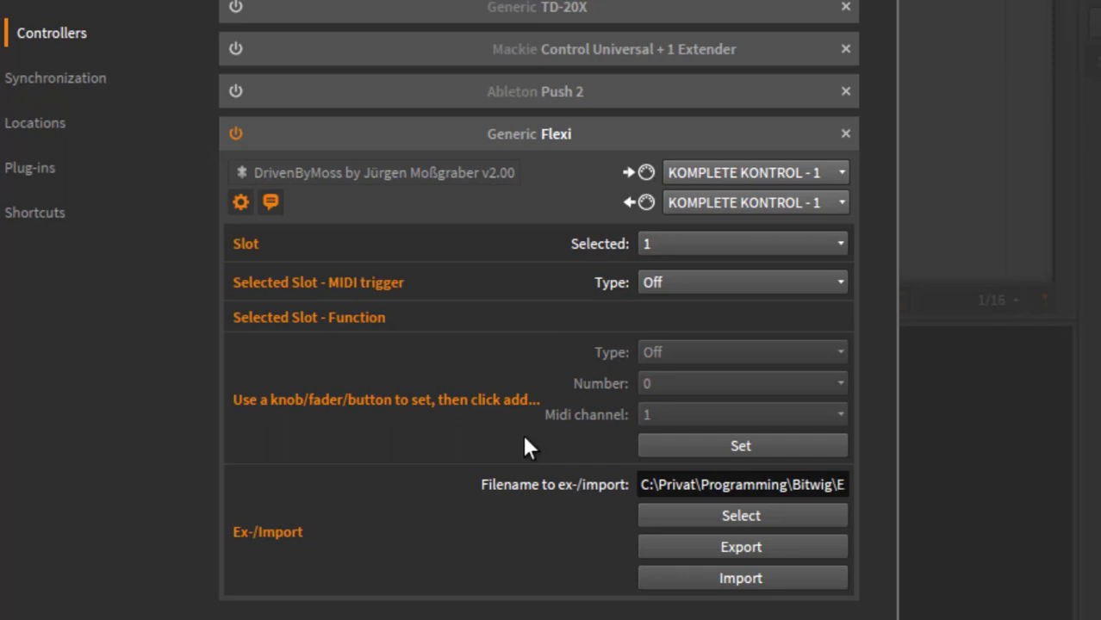
# Step: Set slot 1's trigger to the learned CC 112 on MIDI channel 1 in Absolute knob mode
pyautogui.click(740, 444)
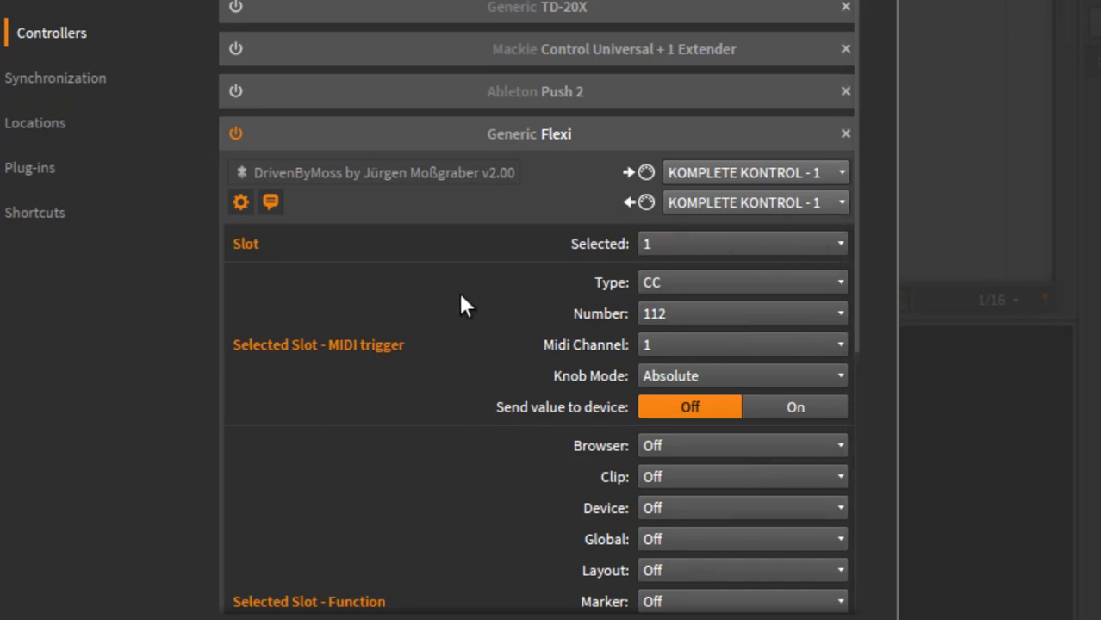
pyautogui.scroll(-5, 461, 301)
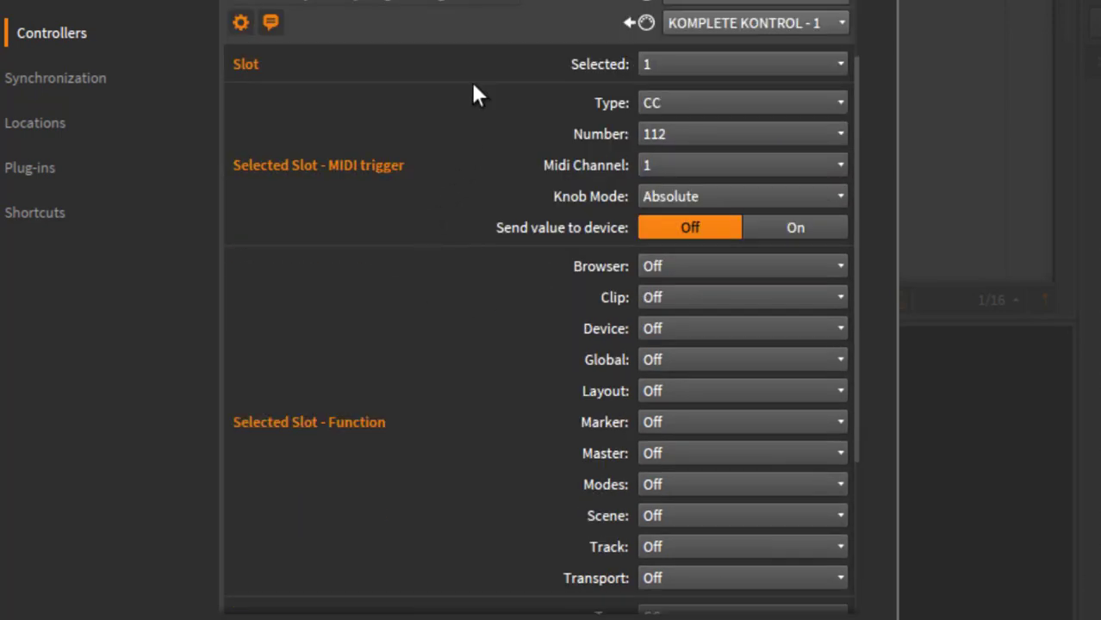
pyautogui.scroll(-2, 414, 250)
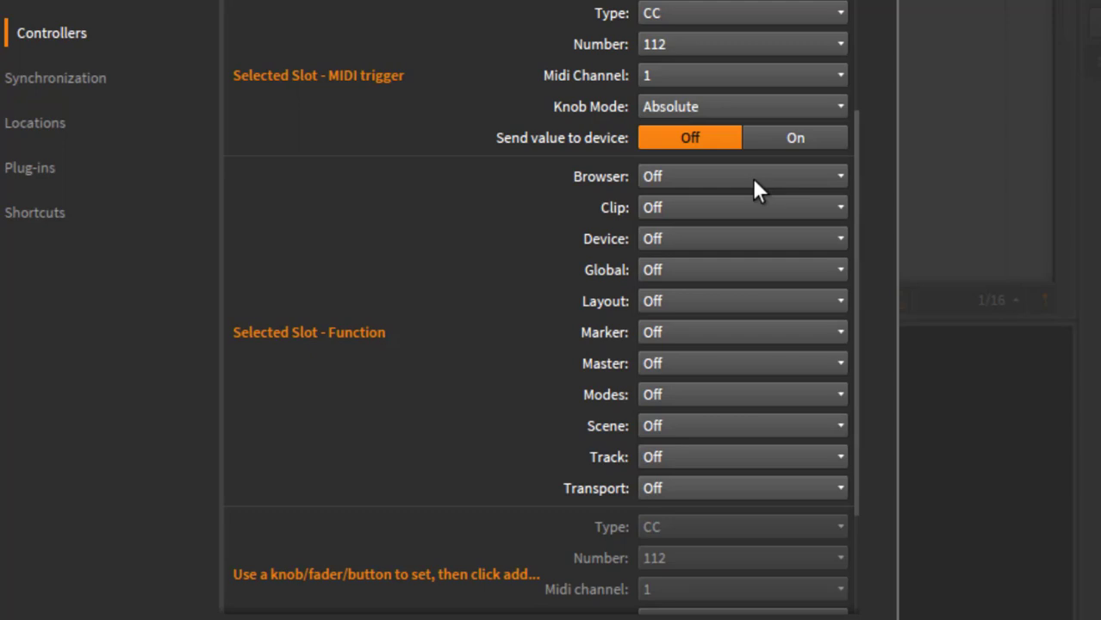
# Step: Assign slot 1's function to Transport: Play, leaving Marker unchanged
pyautogui.click(734, 331)
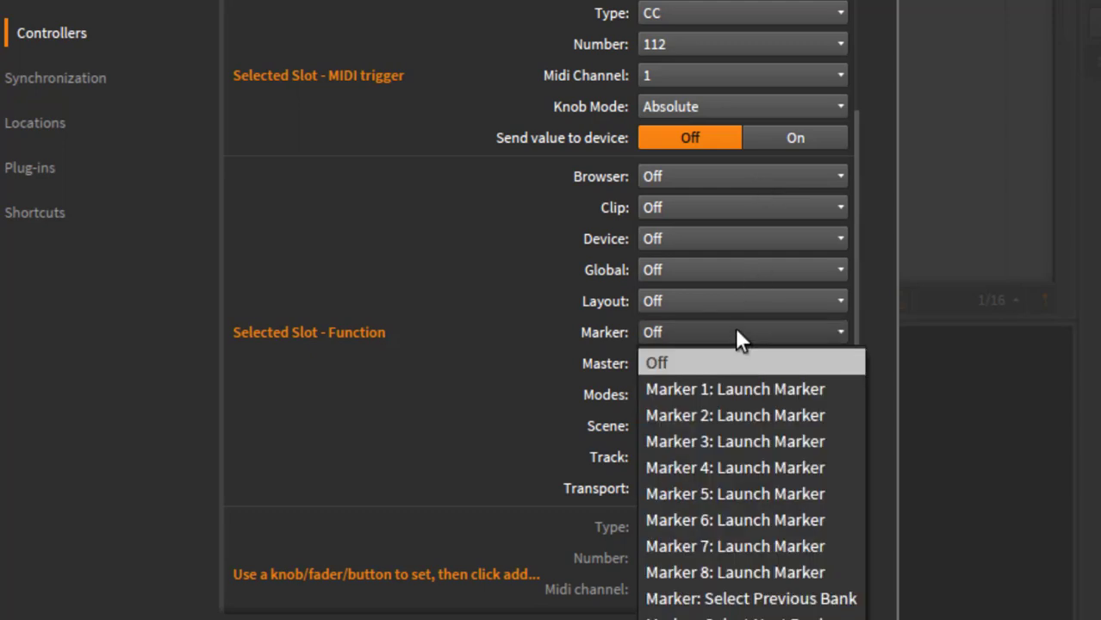
pyautogui.click(578, 307)
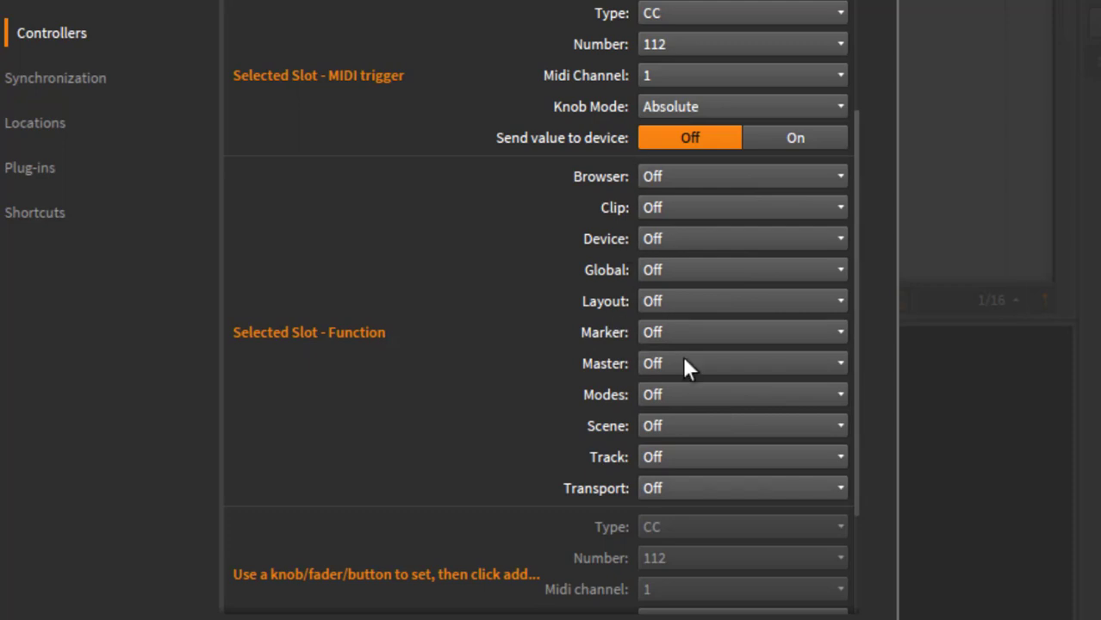
pyautogui.click(704, 490)
pyautogui.click(843, 15)
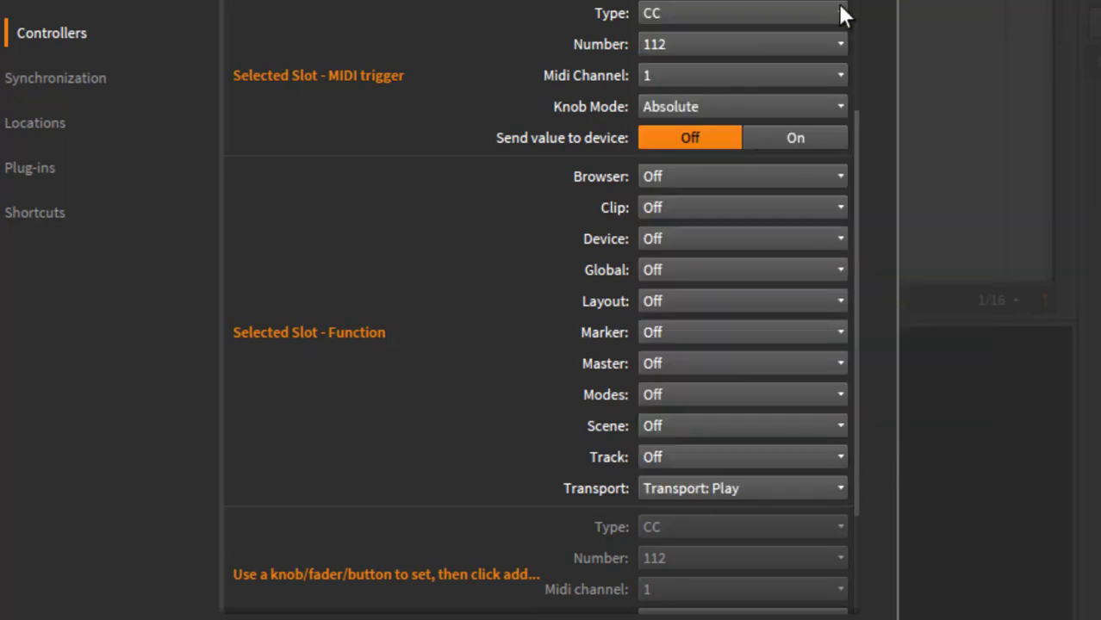
# Step: Export the updated configuration to Test.properties and start playback to test the mapping
pyautogui.scroll(-3, 474, 207)
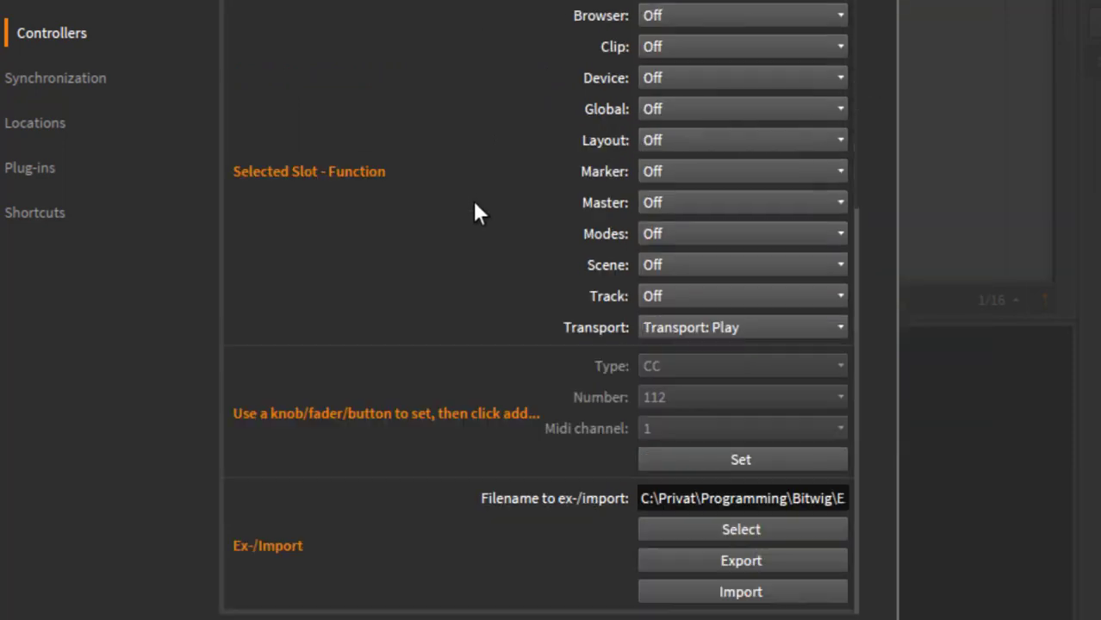
pyautogui.click(681, 565)
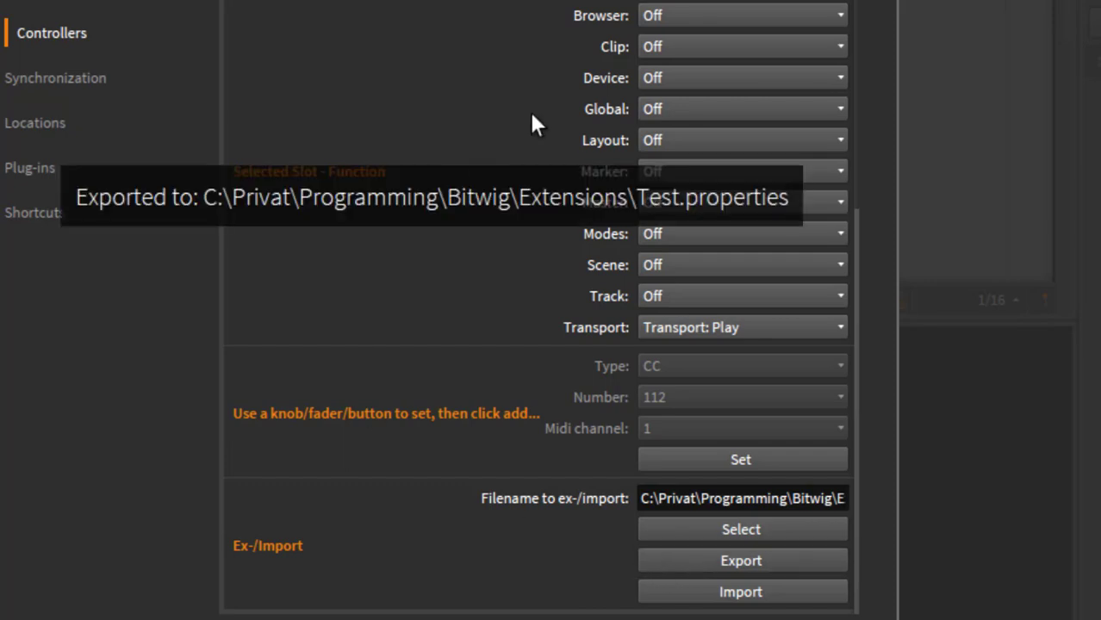
pyautogui.press('Escape')
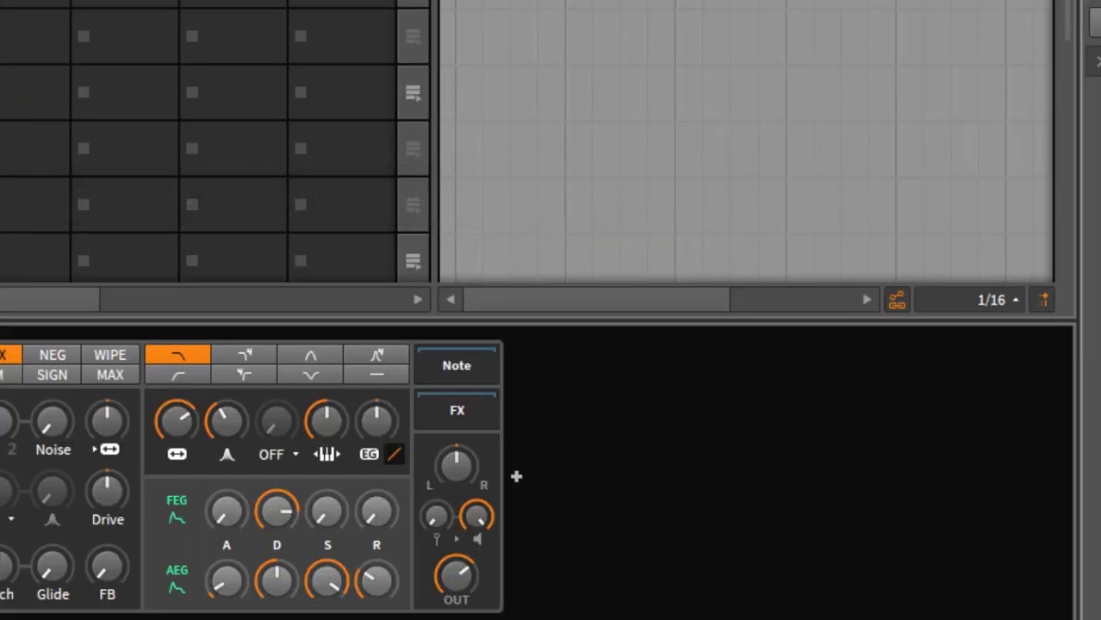
pyautogui.press('space')
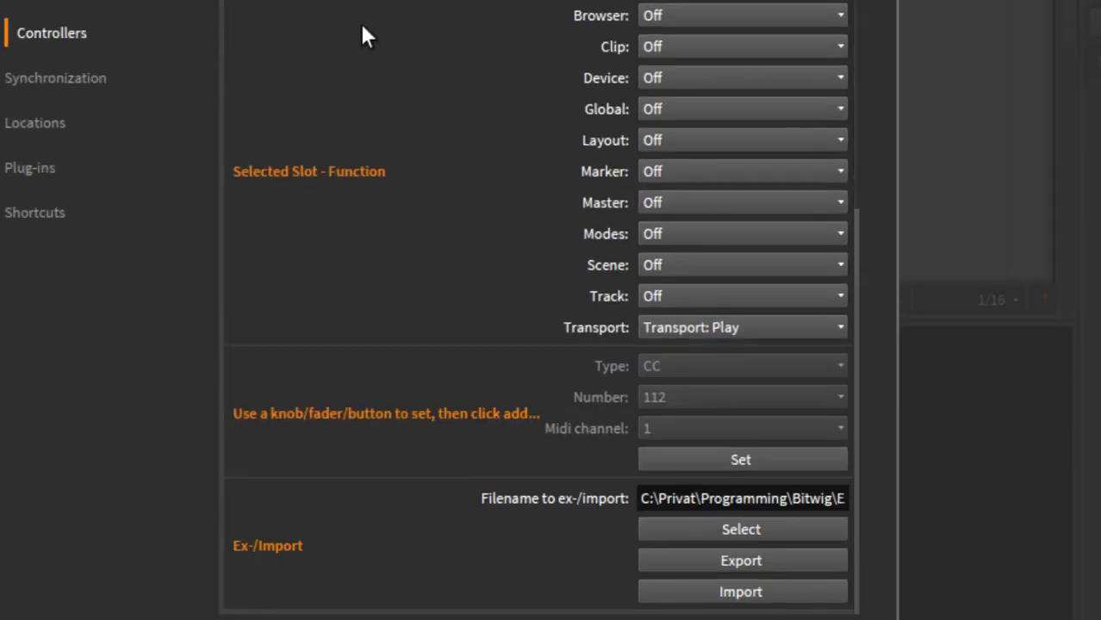
pyautogui.scroll(5, 469, 318)
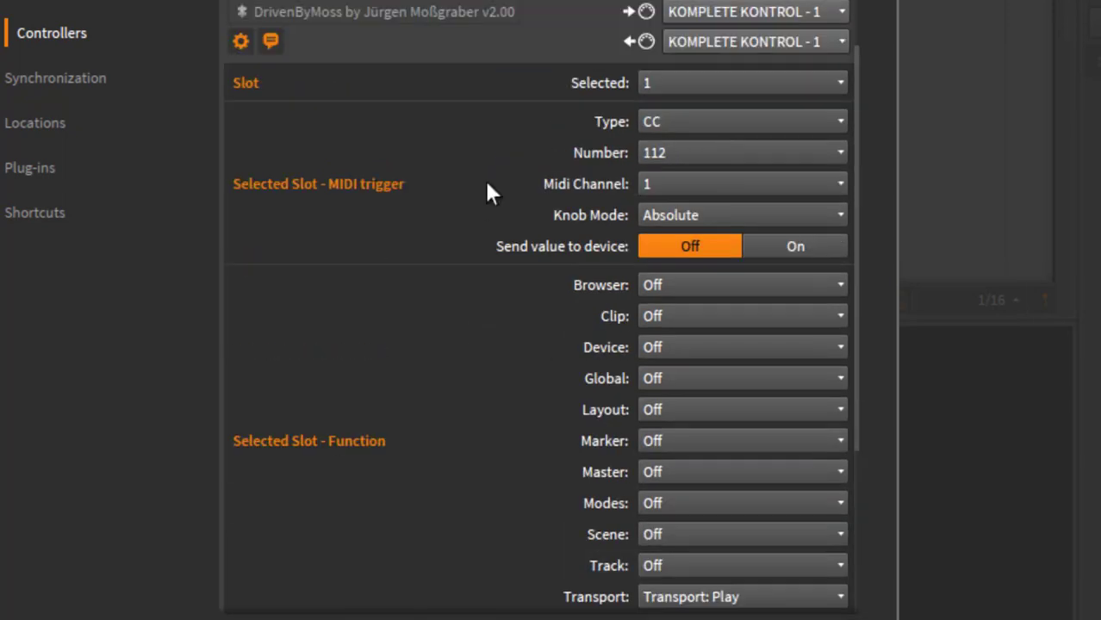
pyautogui.click(746, 127)
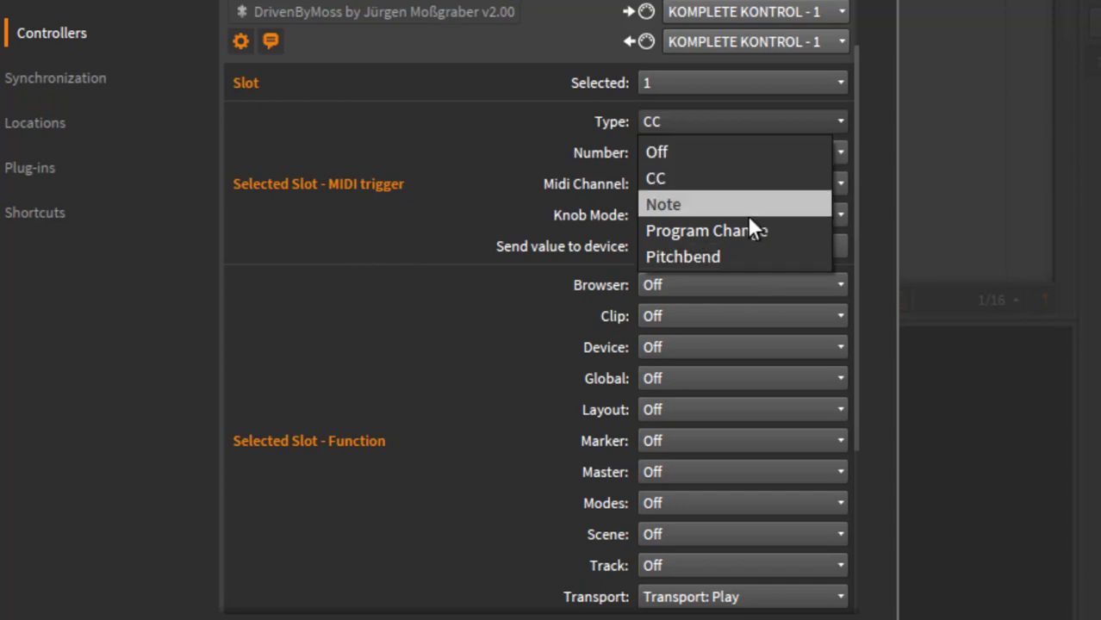
pyautogui.click(480, 224)
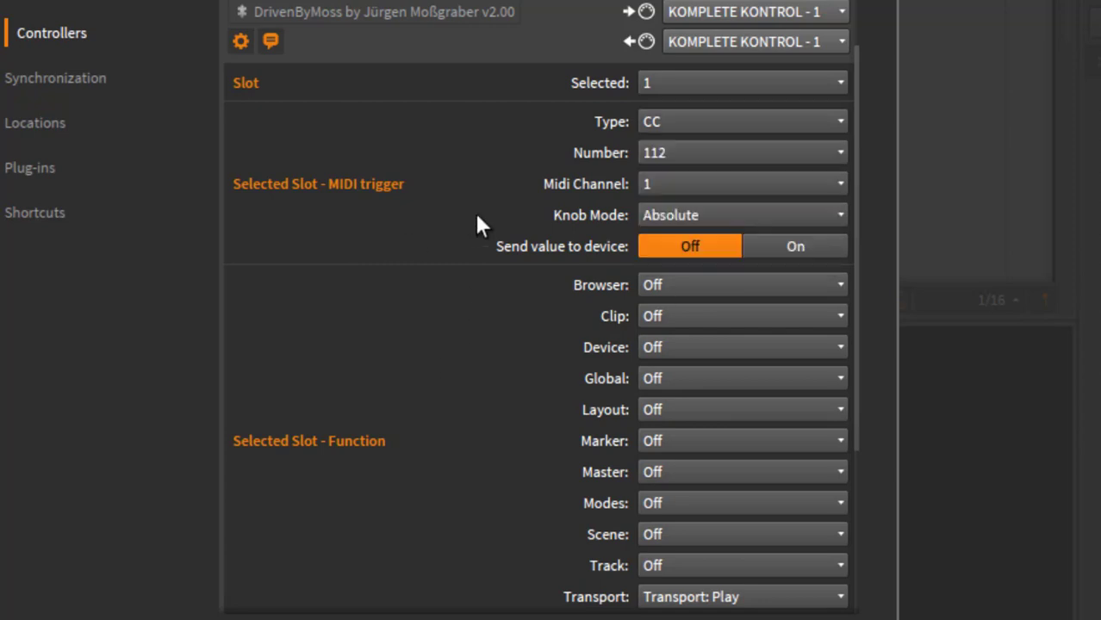
pyautogui.scroll(-5, 480, 222)
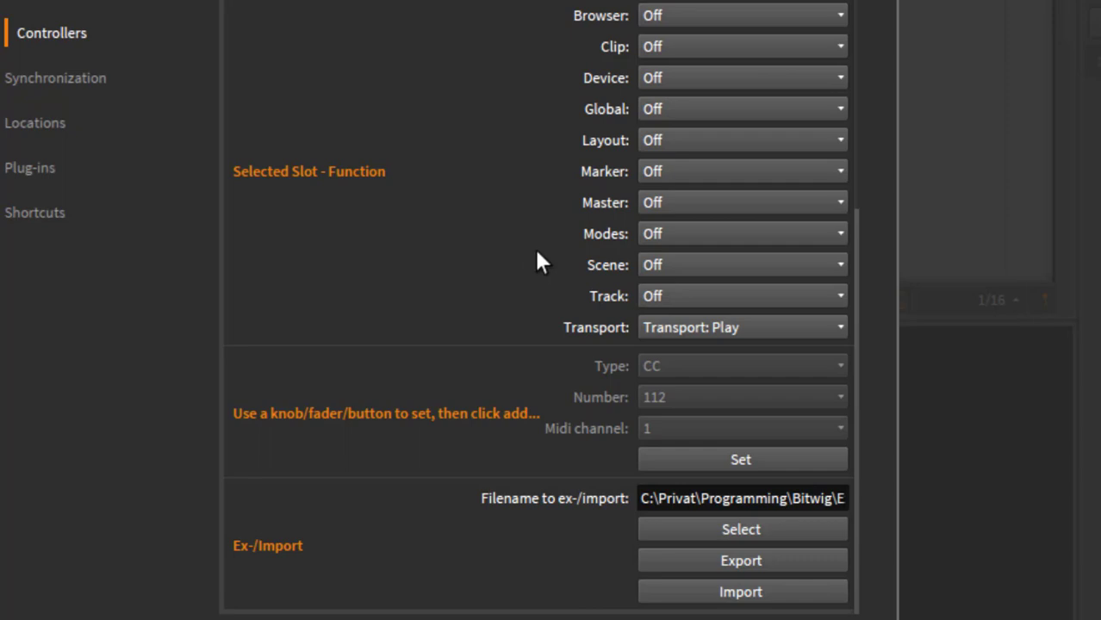
# Step: Open the Modes dropdown in the Selected Slot - Function section
pyautogui.click(722, 235)
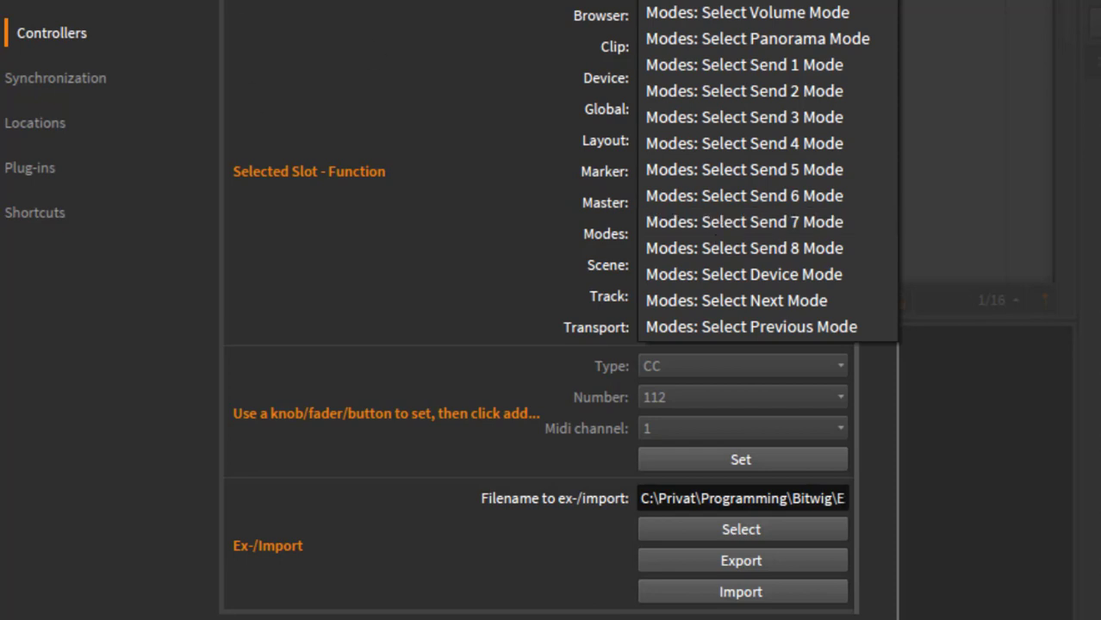
# Step: Dismiss the Modes dropdown, leaving Modes Off and slot 1 on Transport: Play
pyautogui.press('Escape')
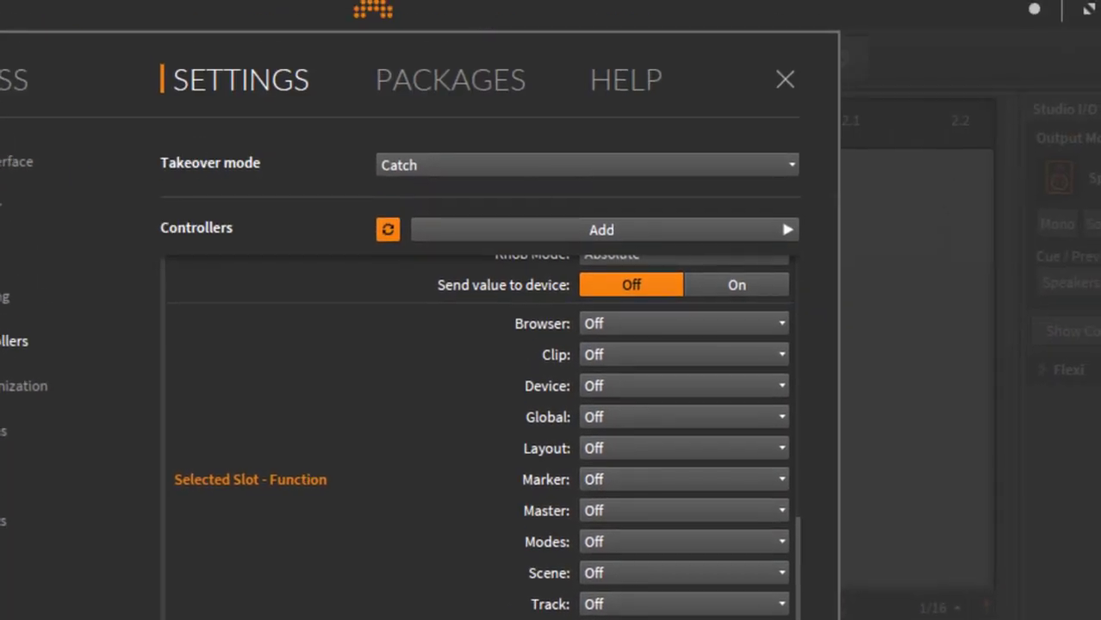
pyautogui.click(610, 541)
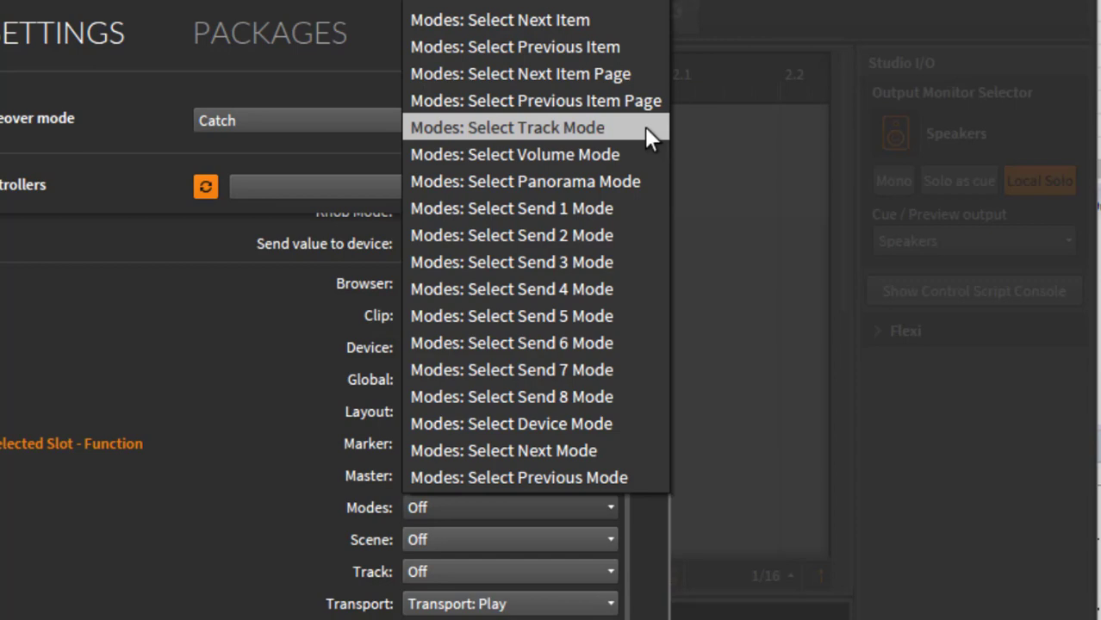
pyautogui.click(170, 185)
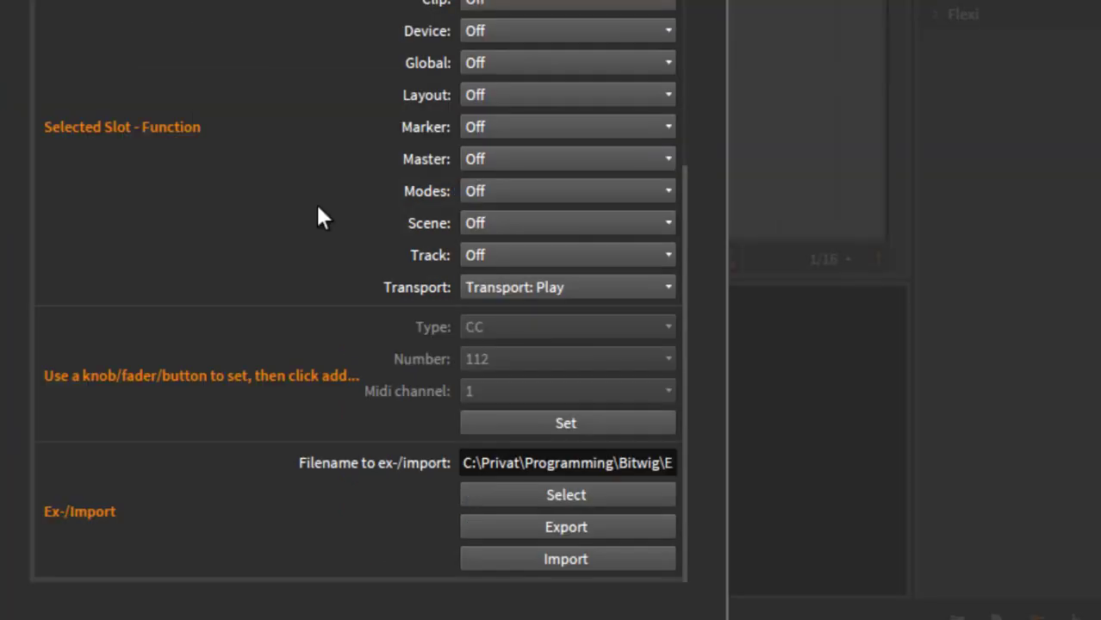